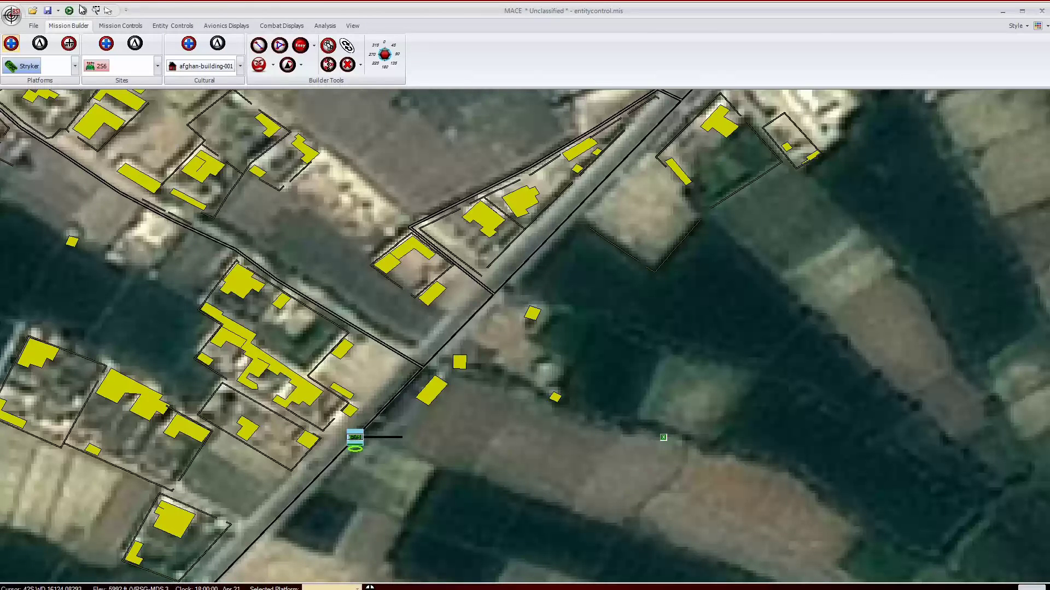
# - Show the Entity Controls ribbon with the Stryker's maneuver, route and action controls
pyautogui.click(108, 11)
pyautogui.click(164, 26)
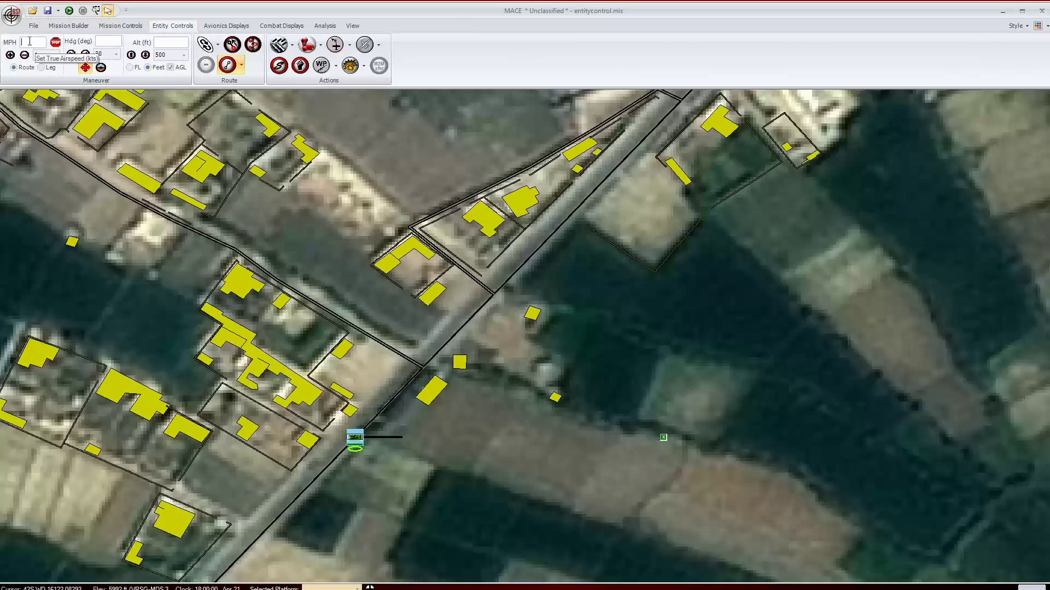
# - Drive the Stryker at 20 mph, then reset it to its start through Mission Builder
pyautogui.write('20')
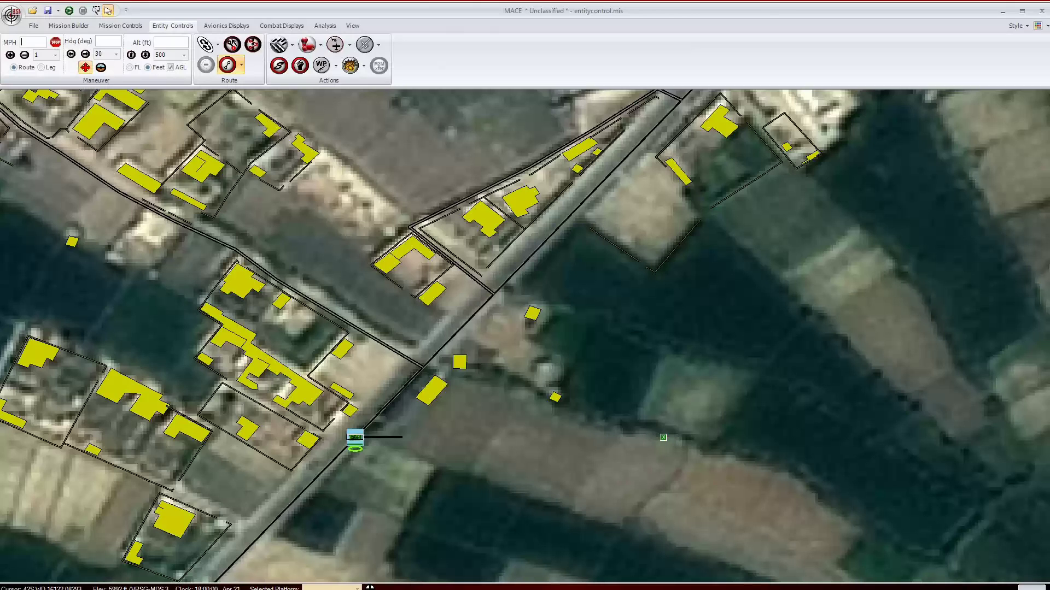
pyautogui.click(69, 10)
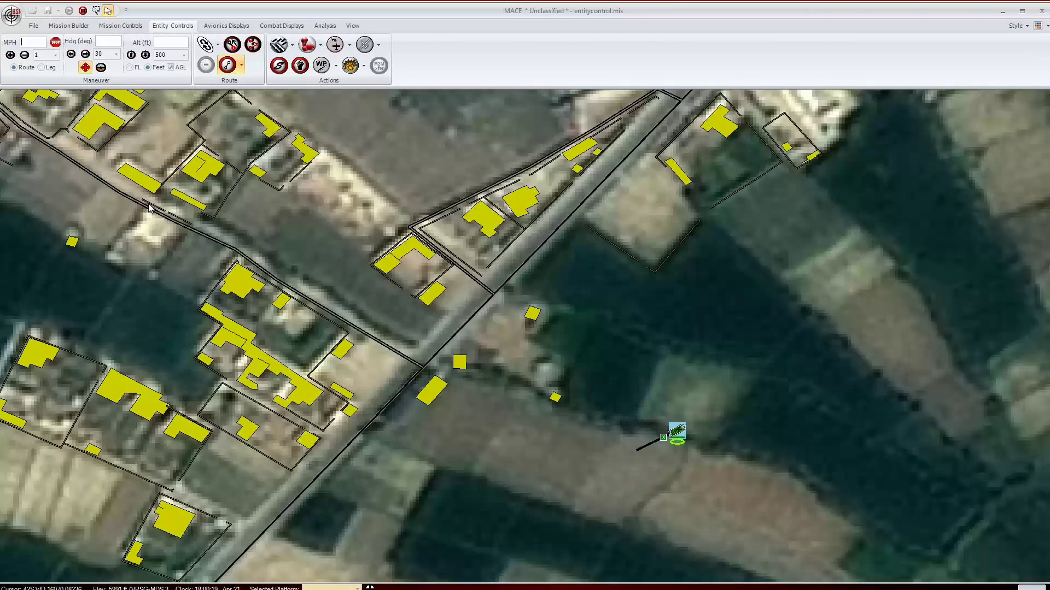
pyautogui.click(82, 27)
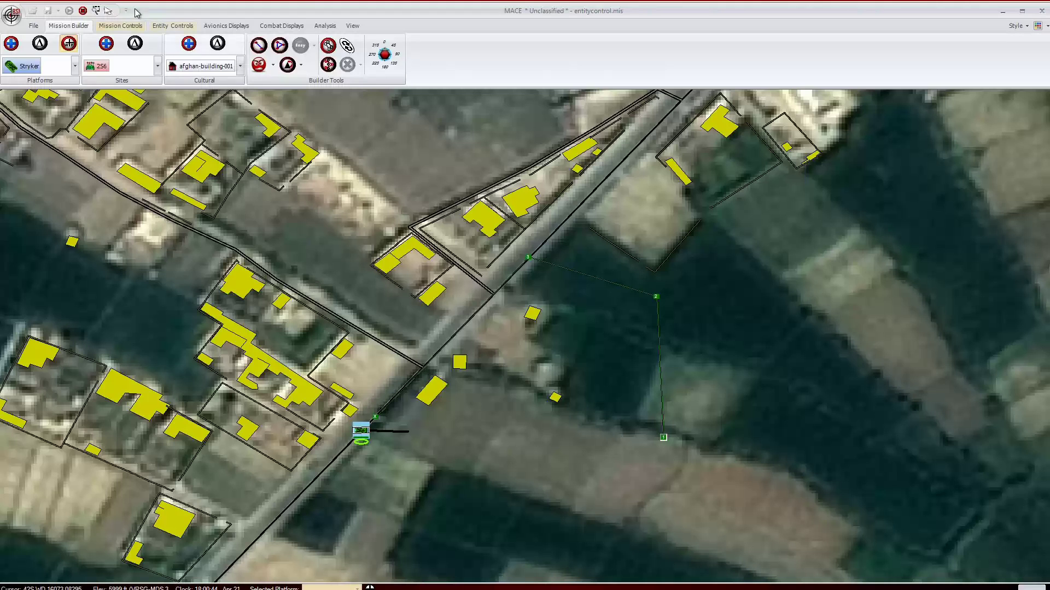
# - Return to the Entity Controls and select the empty MPH field for a new speed
pyautogui.scroll(-2, 65, 48)
pyautogui.click(35, 42)
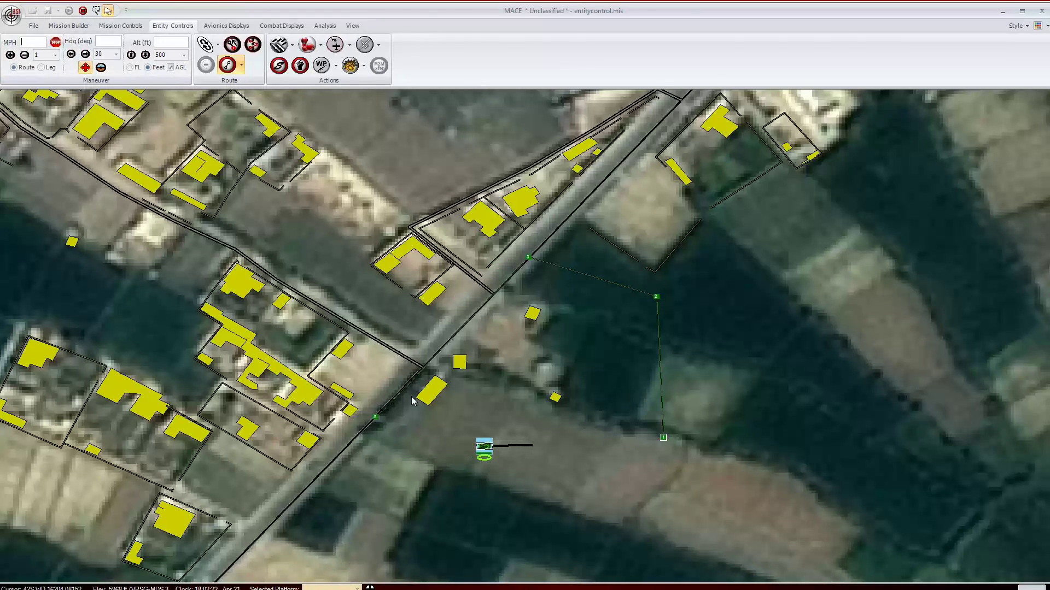
# - In waypoint X's properties, set leg speed to 40 and route speed to 20
pyautogui.doubleClick(375, 419)
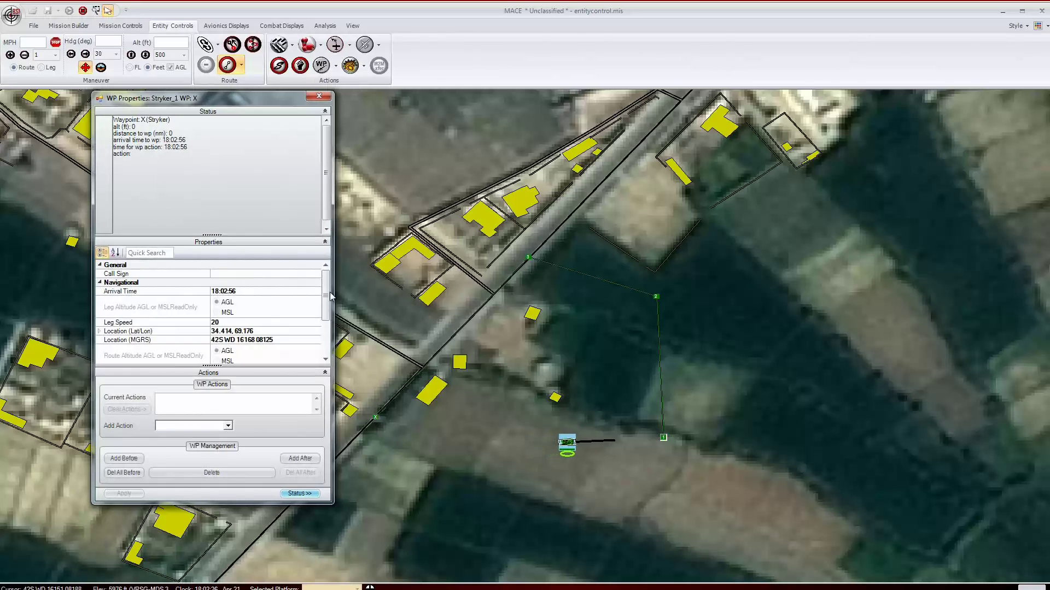
pyautogui.click(238, 324)
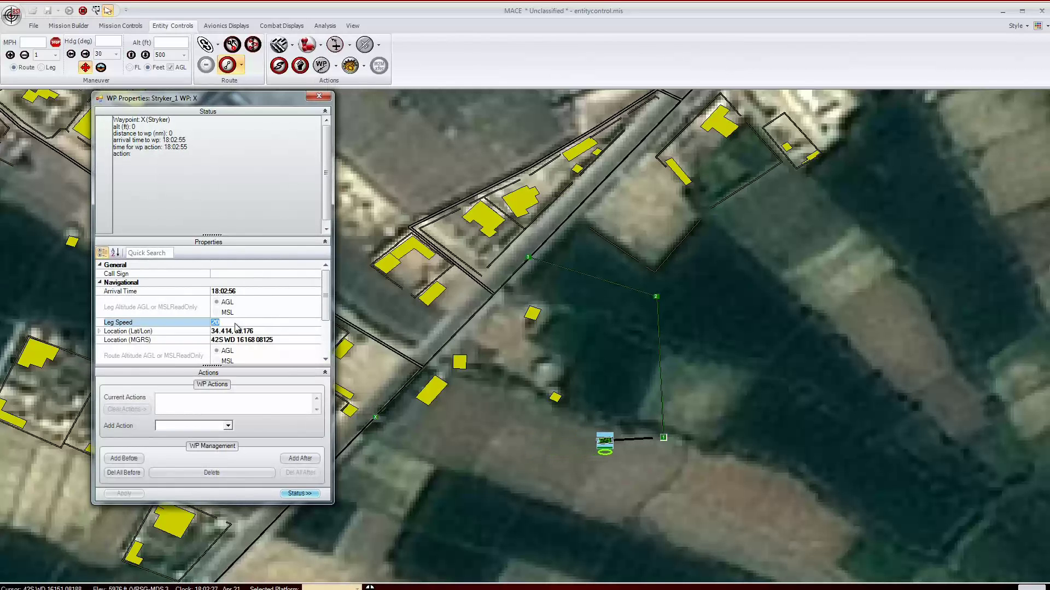
pyautogui.write('40')
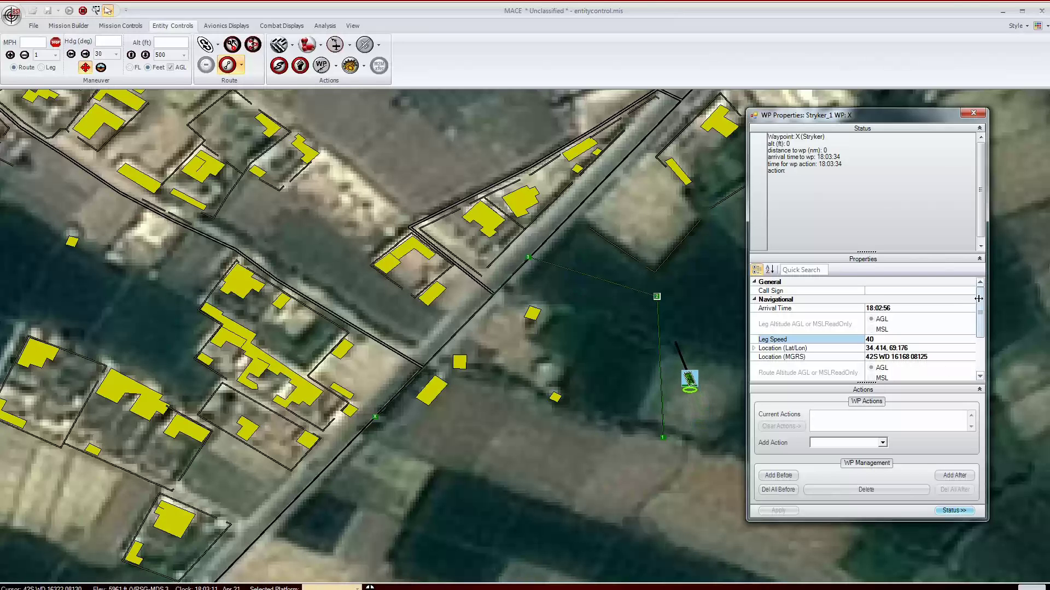
pyautogui.moveTo(982, 304); pyautogui.dragTo(982, 343)
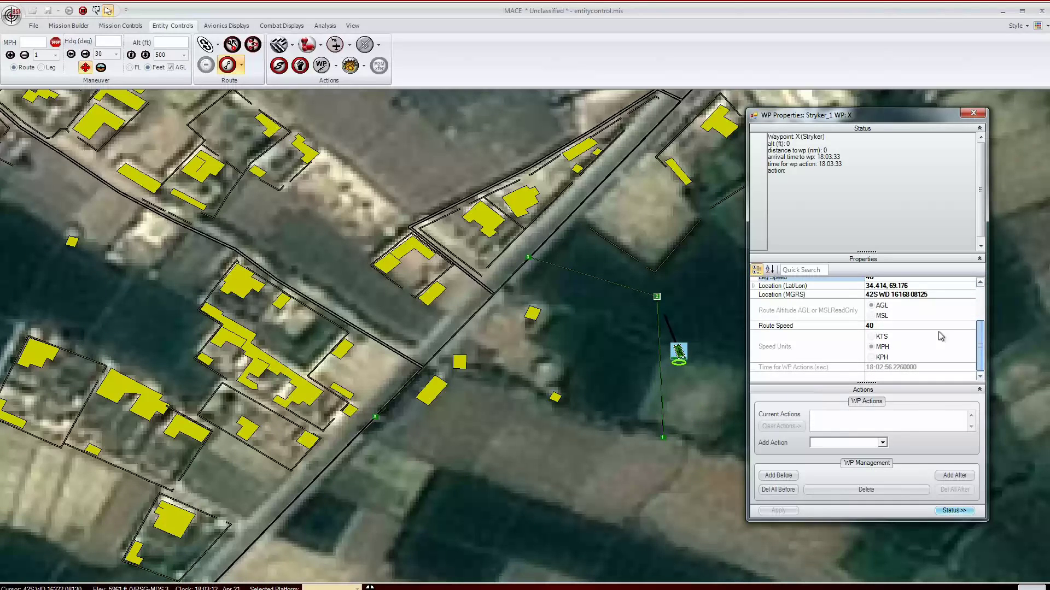
pyautogui.click(876, 326)
pyautogui.write('20')
pyautogui.press('Return')
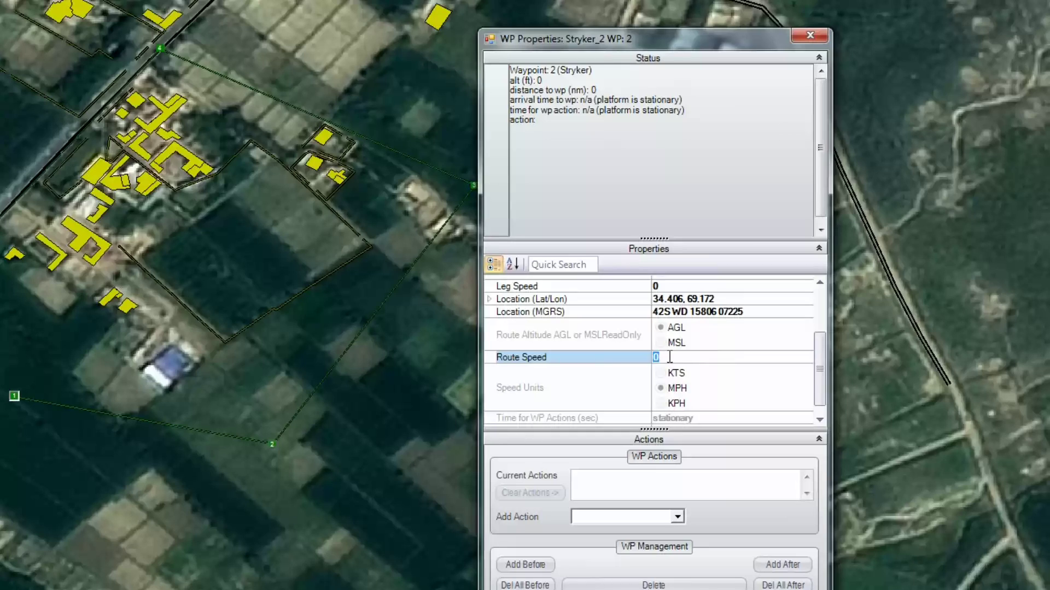
# - Commit a 20 mph route speed and bring up Stryker_2's platform properties
pyautogui.write('20')
pyautogui.press('Return')
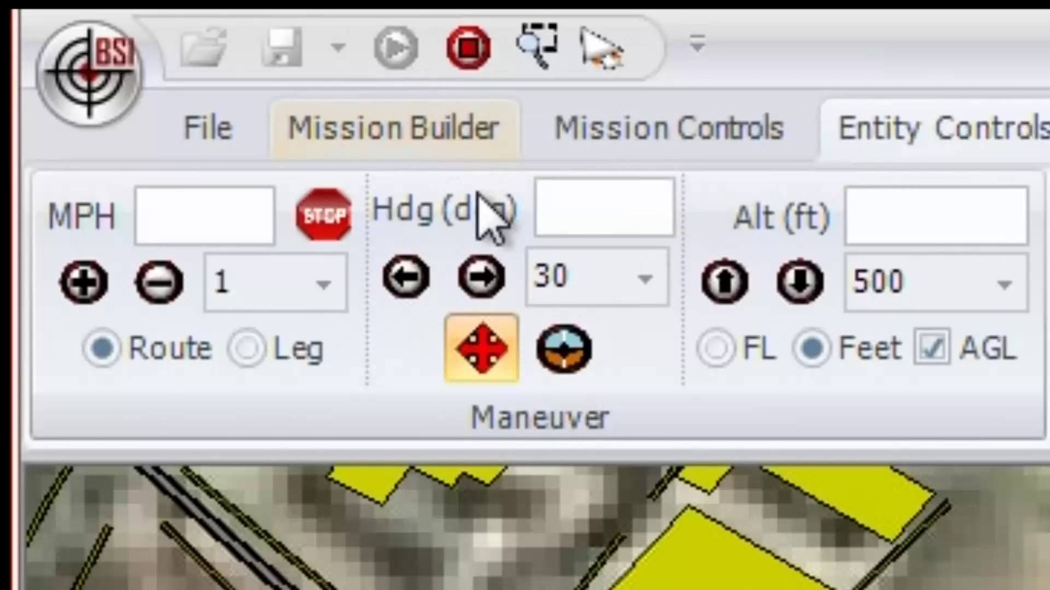
pyautogui.click(200, 206)
pyautogui.write('2')
pyautogui.press('BackSpace')
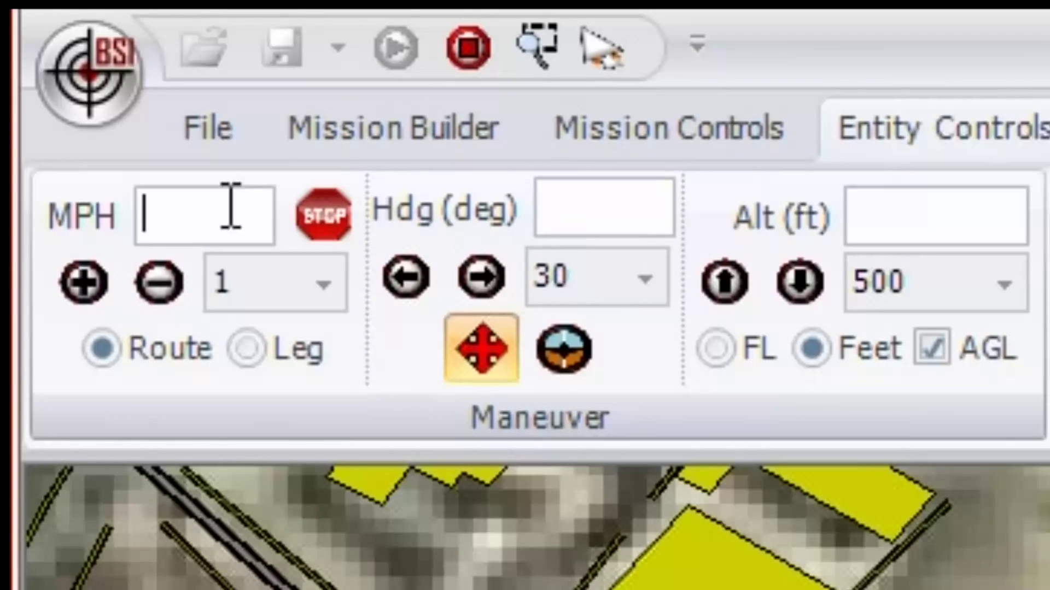
pyautogui.click(617, 207)
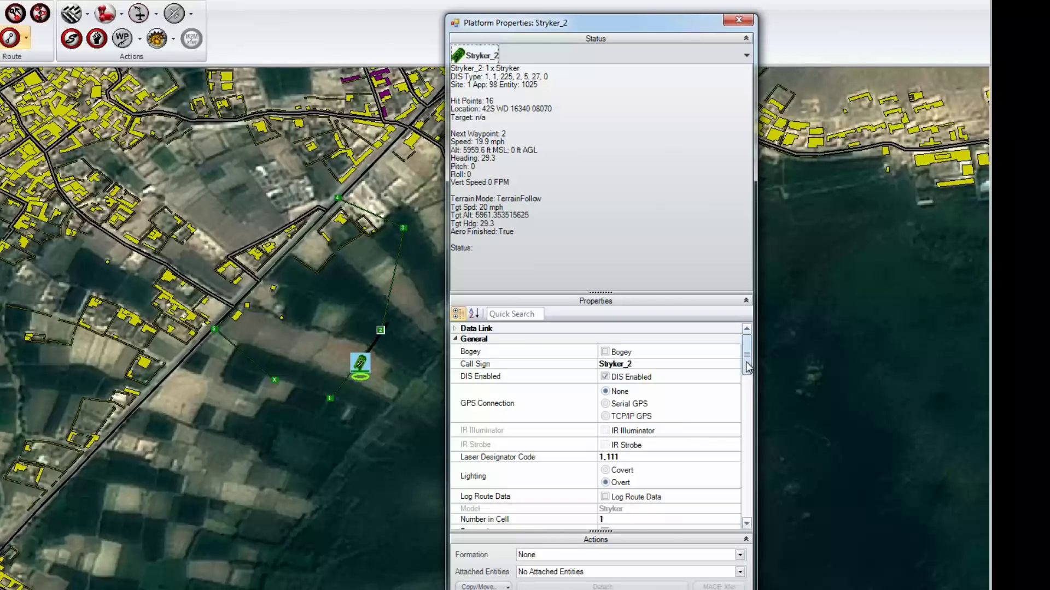
pyautogui.moveTo(750, 350); pyautogui.dragTo(752, 471)
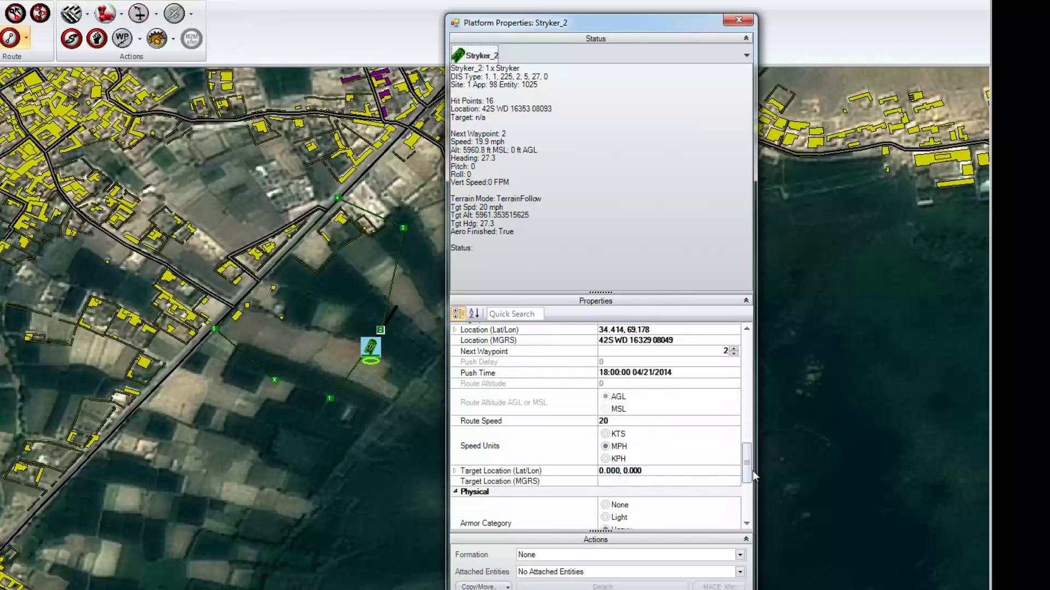
# - Set Stryker_2's route speed to 15 mph and commit waypoint 2's route speed of 20
pyautogui.click(606, 422)
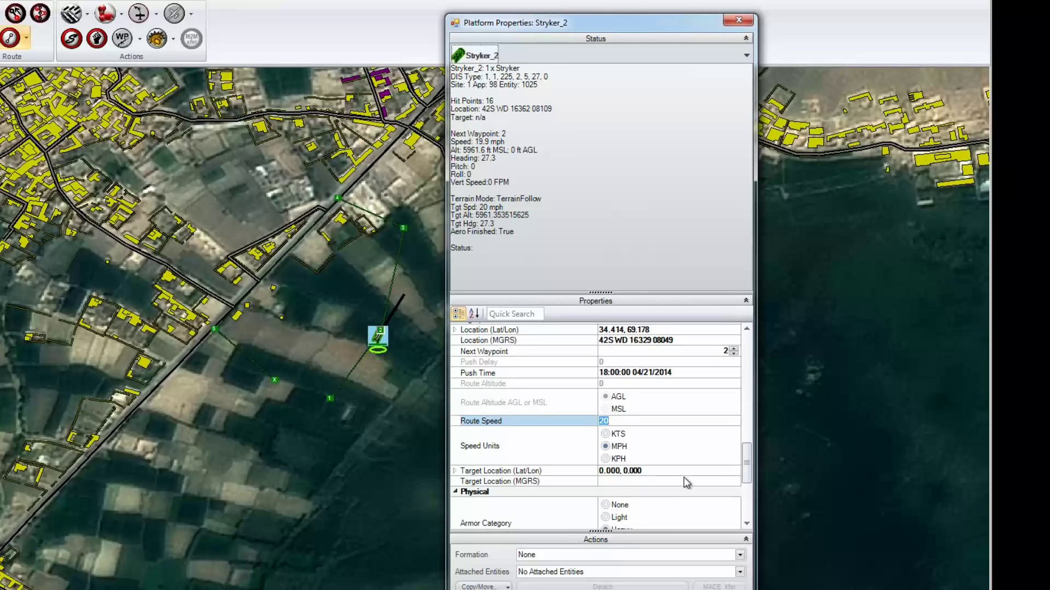
pyautogui.write('15')
pyautogui.press('Return')
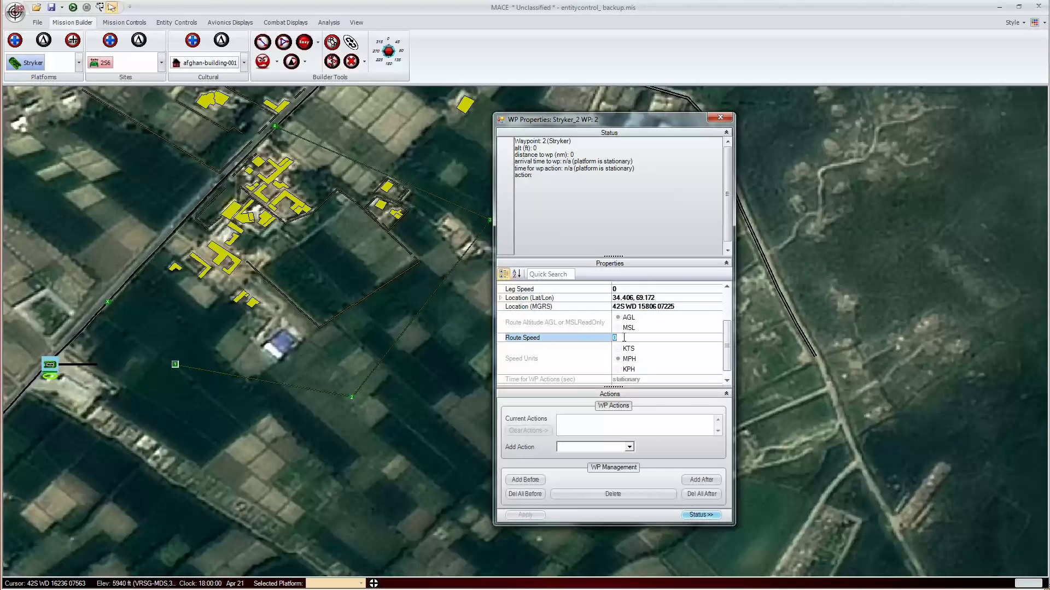
pyautogui.press('Return')
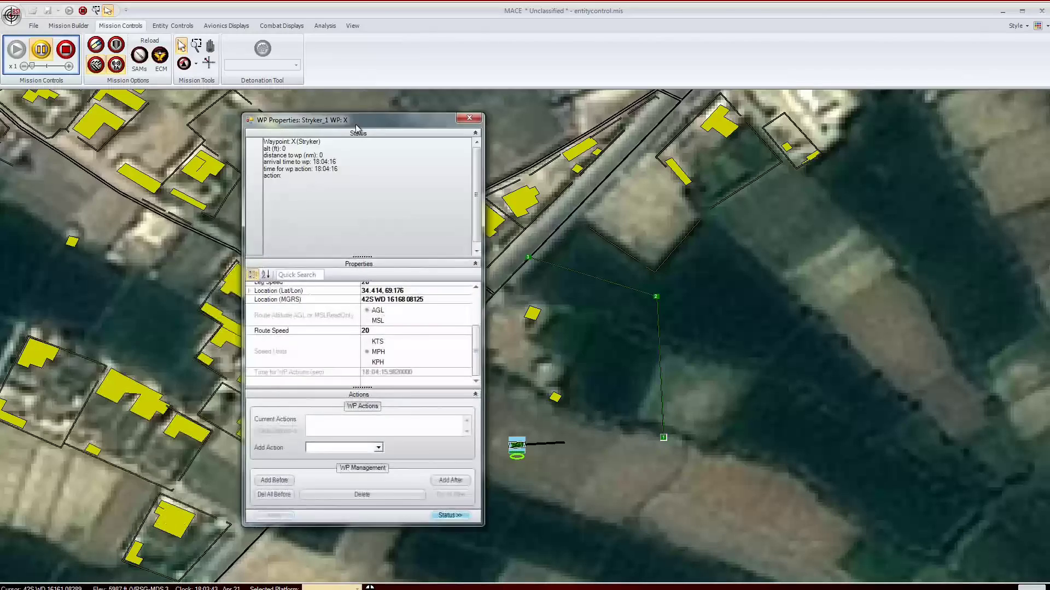
# - Add a Reverse action to Stryker_1's waypoint X, then choose a Loiter action
pyautogui.moveTo(358, 123); pyautogui.dragTo(866, 119)
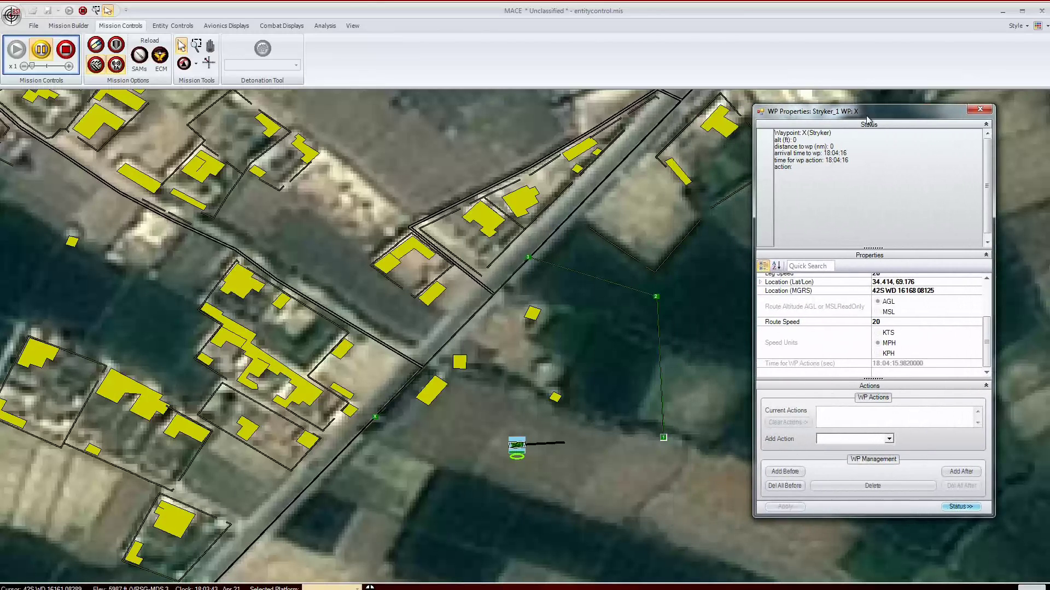
pyautogui.click(889, 439)
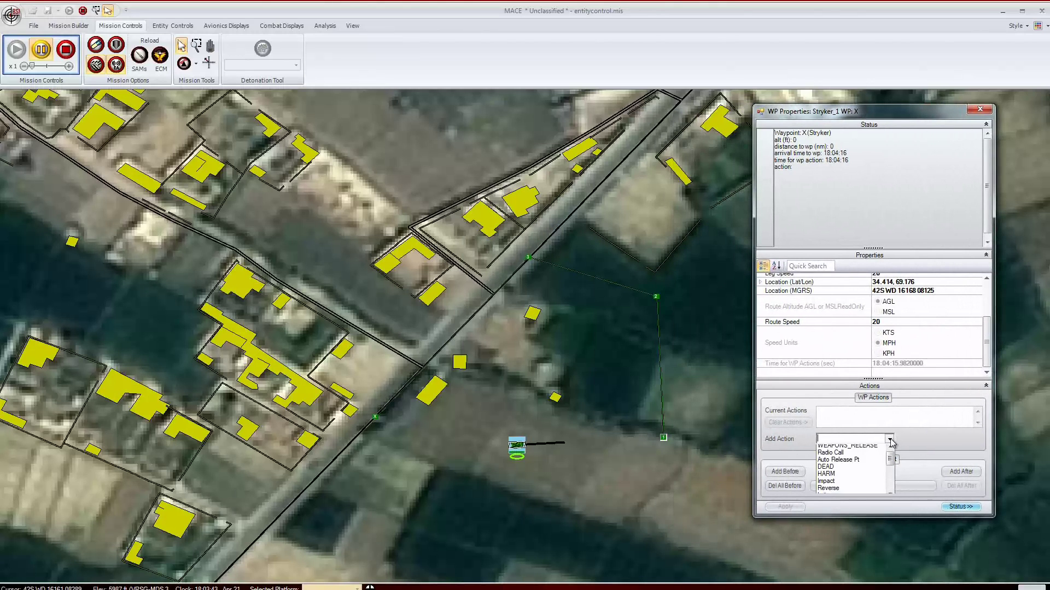
pyautogui.moveTo(891, 466); pyautogui.dragTo(892, 473)
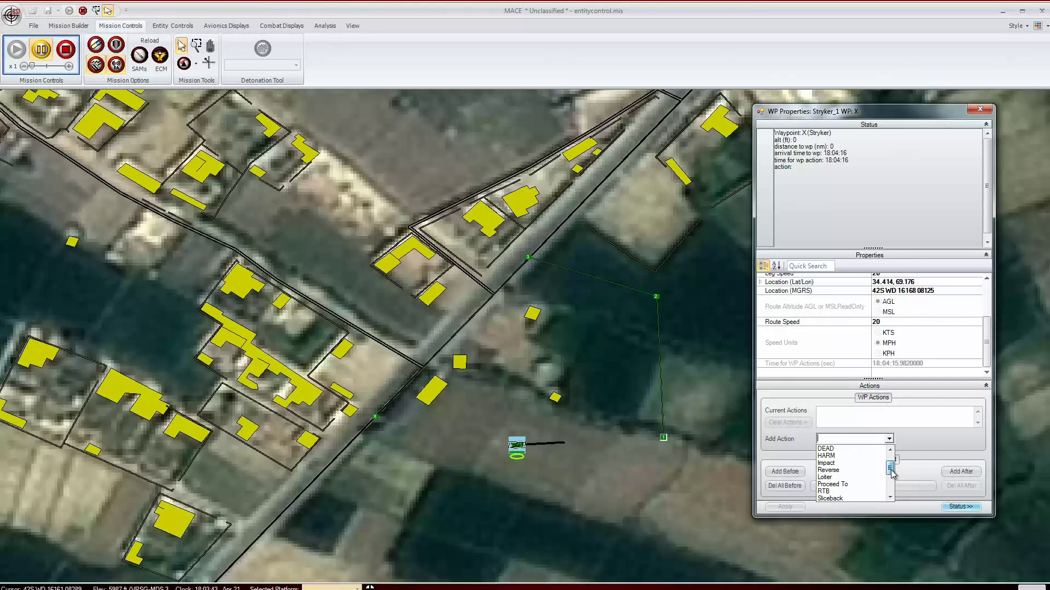
pyautogui.click(850, 470)
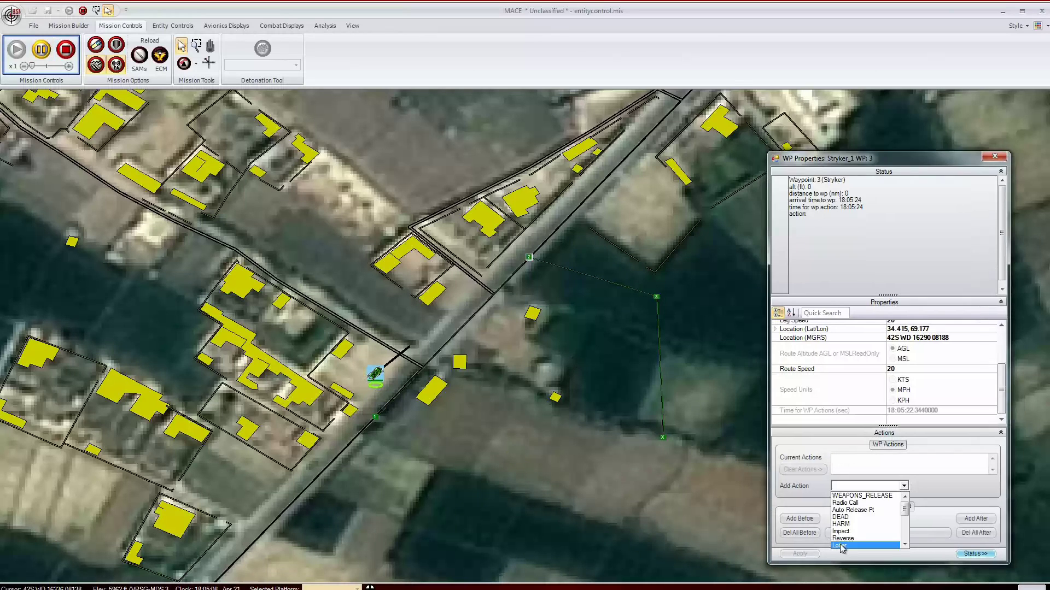
pyautogui.click(842, 545)
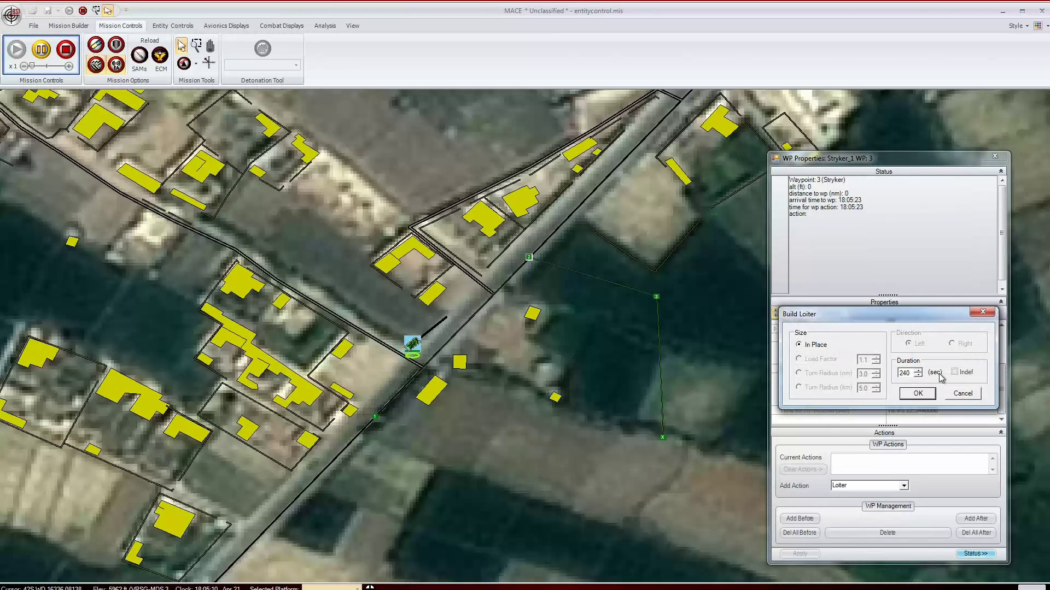
# - Change the in-place loiter duration from 240 to 10 seconds and confirm it
pyautogui.doubleClick(907, 373)
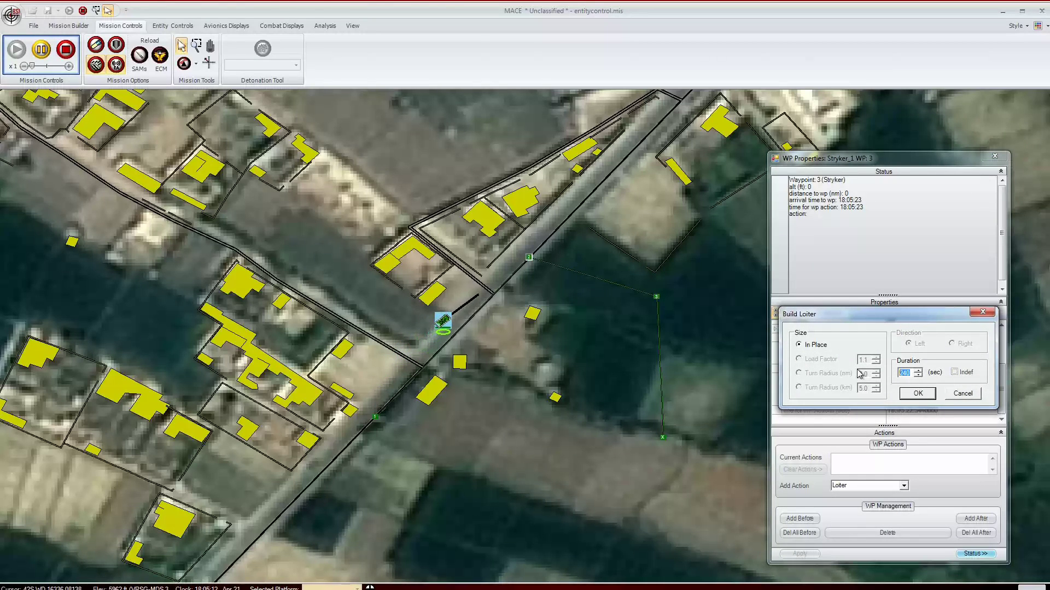
pyautogui.write('10')
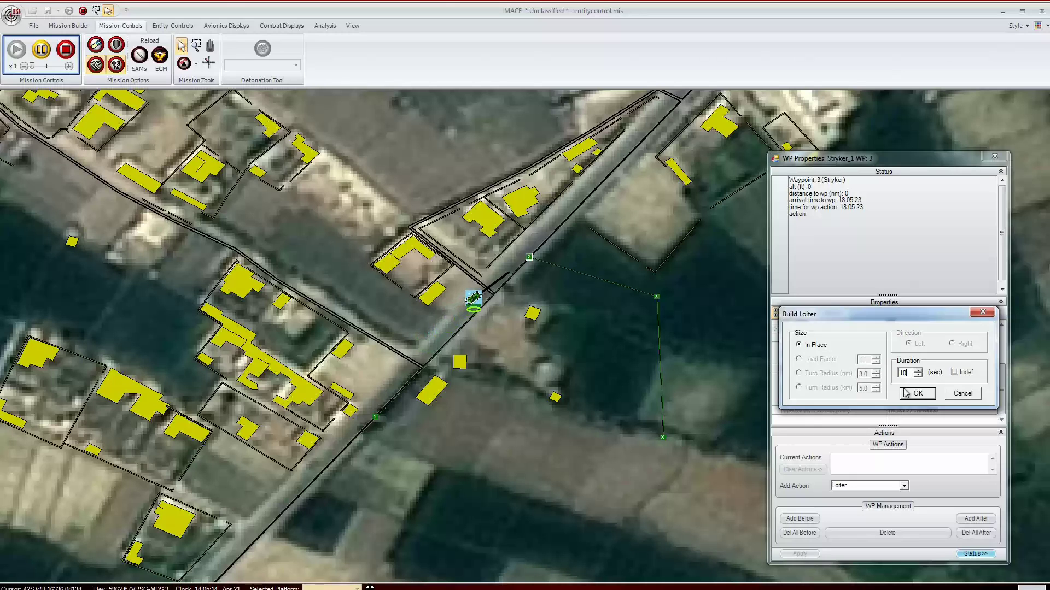
pyautogui.click(910, 394)
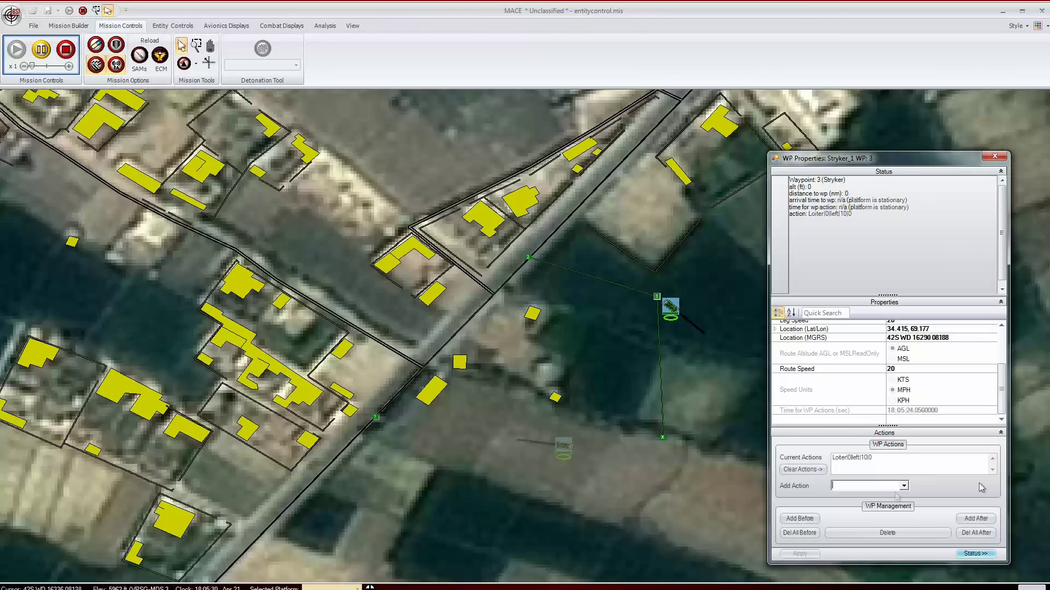
# - Give waypoint 2 a Proceed To action targeting waypoint 4
pyautogui.click(904, 486)
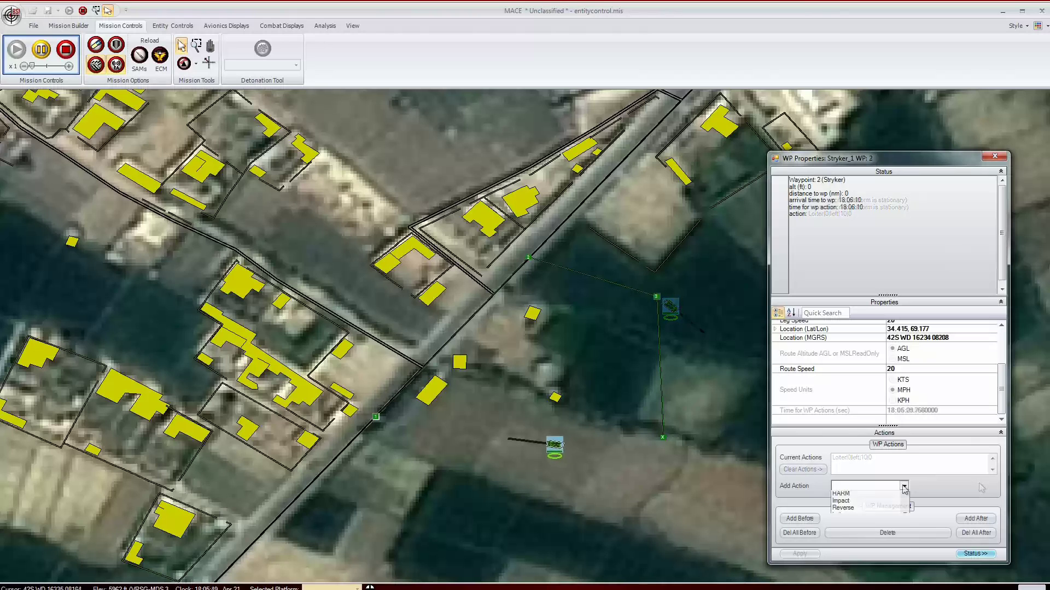
pyautogui.scroll(-2, 870, 524)
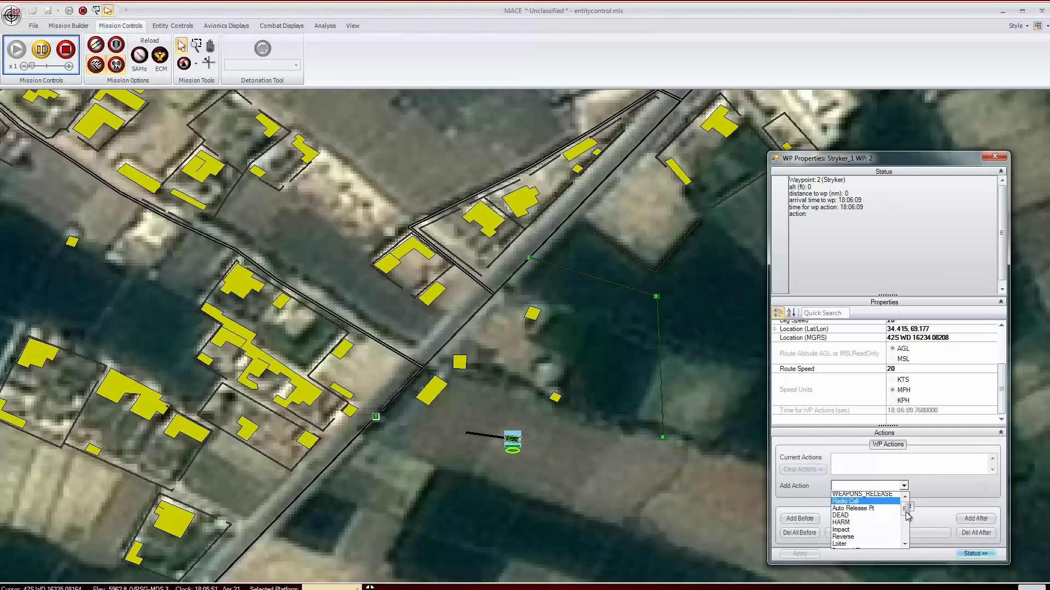
pyautogui.click(866, 525)
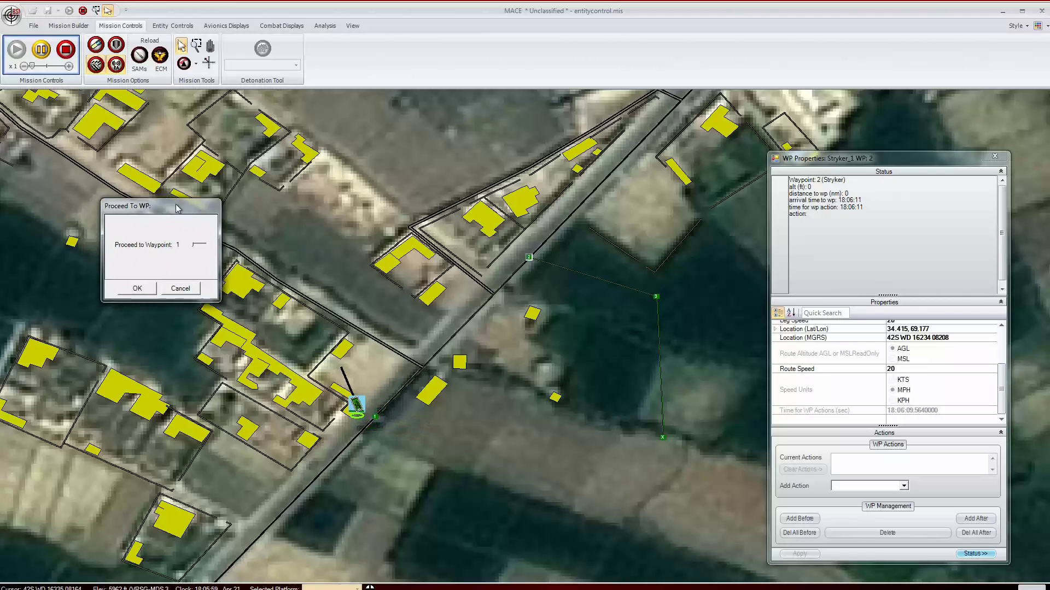
pyautogui.moveTo(335, 202); pyautogui.dragTo(347, 203)
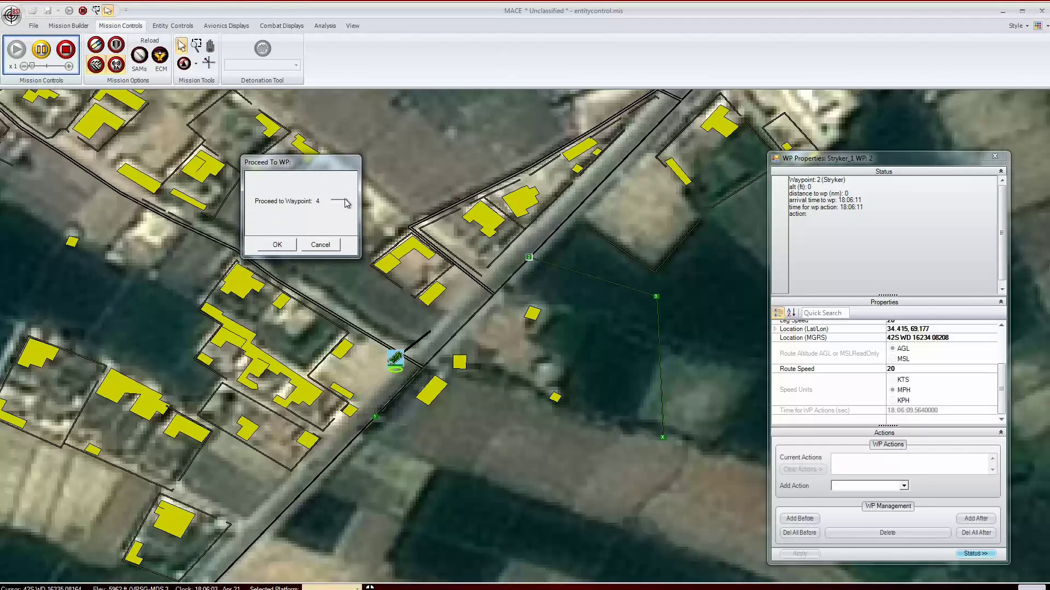
pyautogui.click(275, 246)
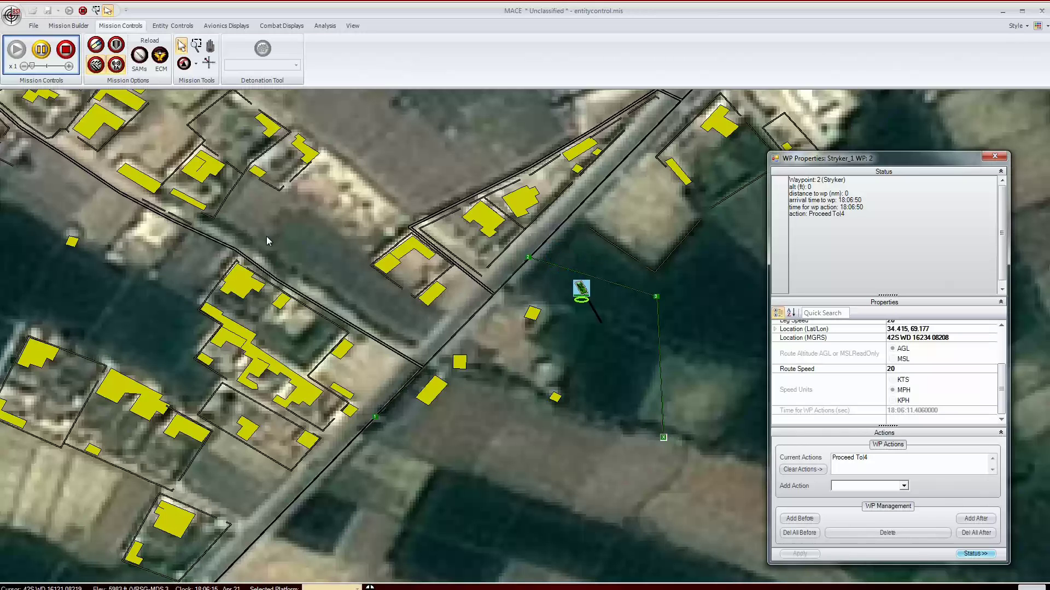
# - Add a Stop action to waypoint X and move the WP Properties window off screen
pyautogui.click(904, 486)
pyautogui.scroll(-3, 904, 527)
pyautogui.scroll(-3, 905, 527)
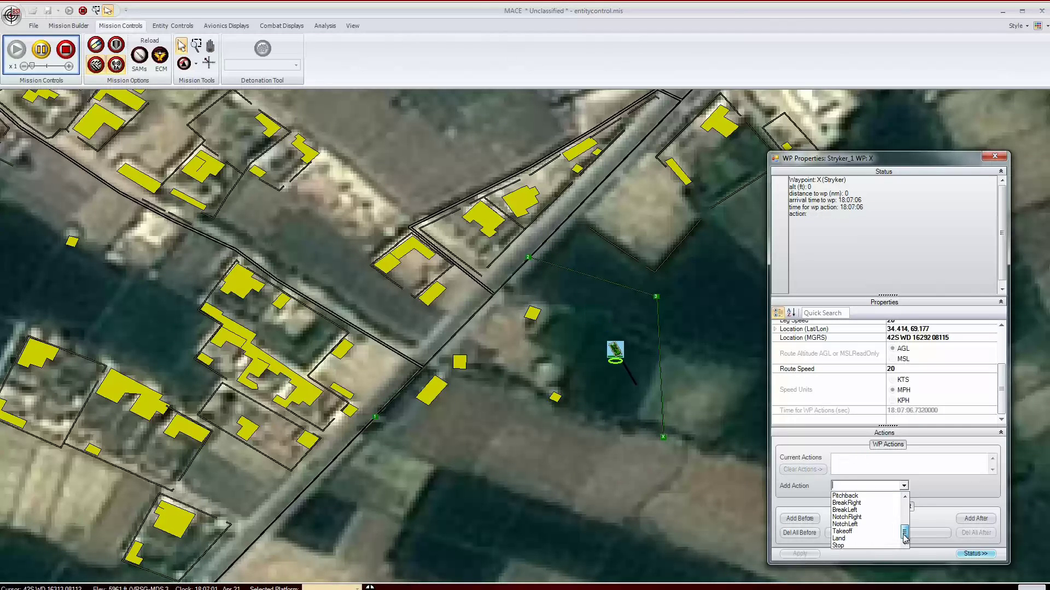
pyautogui.click(863, 546)
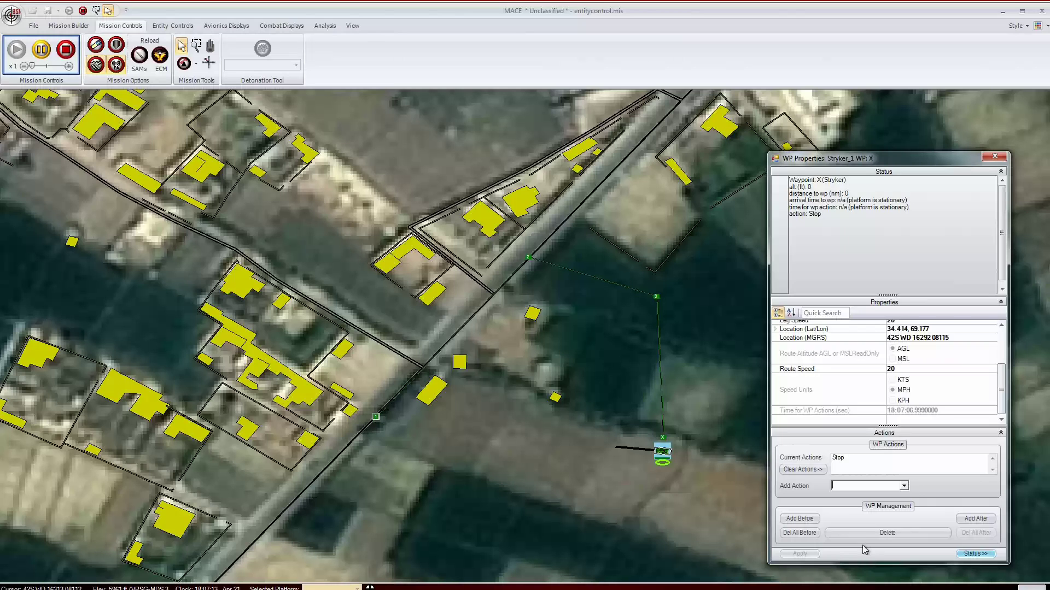
pyautogui.moveTo(879, 160); pyautogui.dragTo(0, 159)
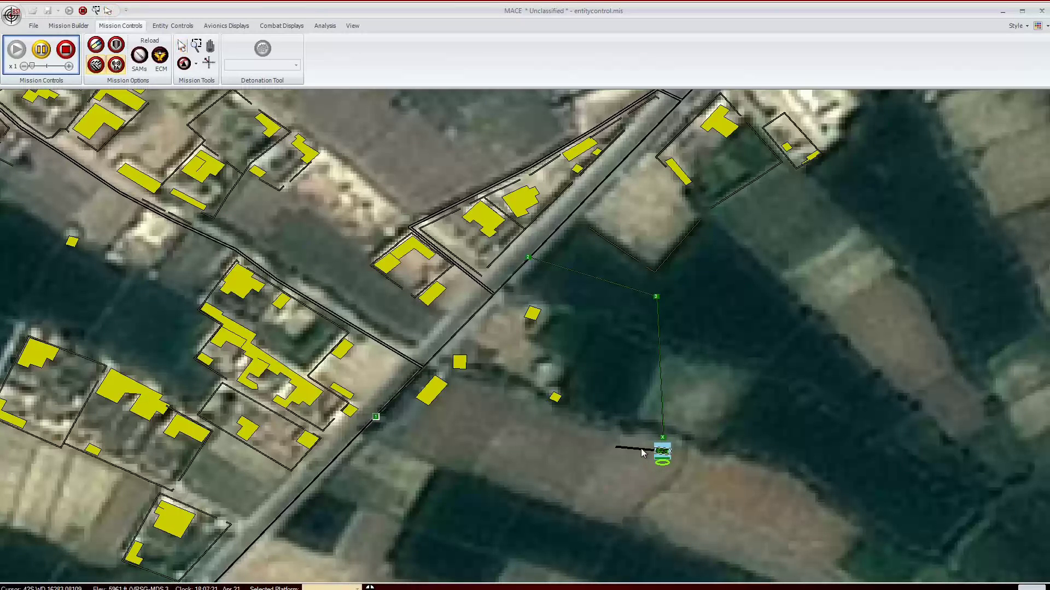
# - Show the Stryker's Entity Controls manoeuvre panel and expand the Route mode list
pyautogui.press('Escape')
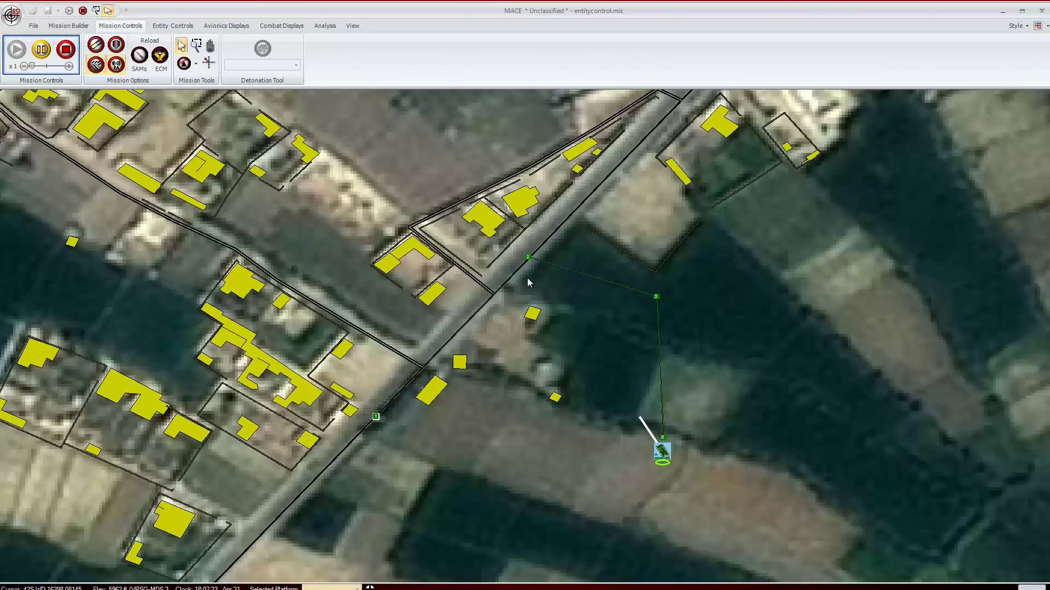
pyautogui.click(179, 30)
pyautogui.write('1')
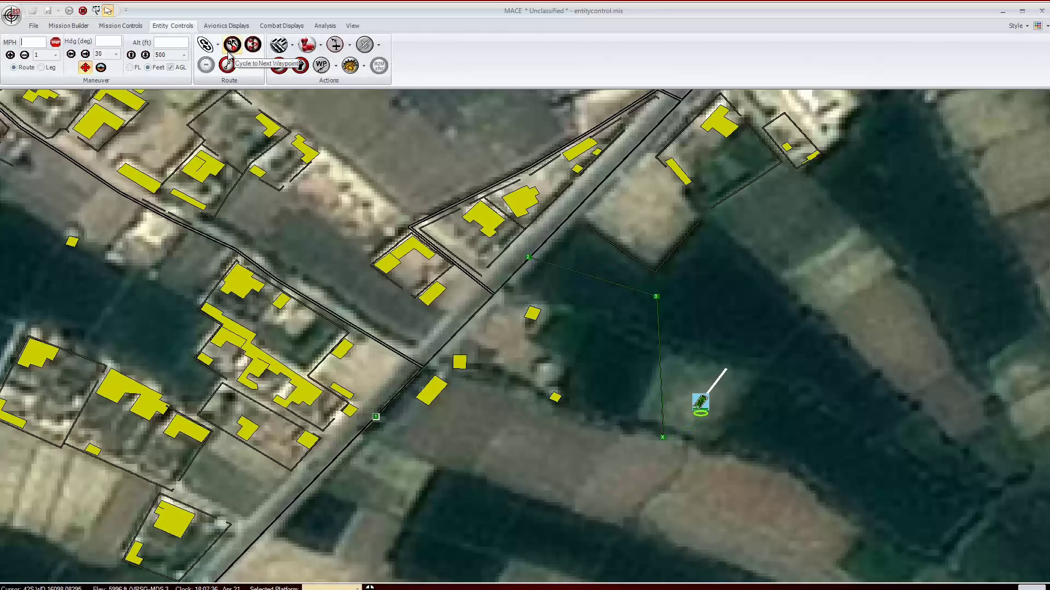
pyautogui.click(240, 65)
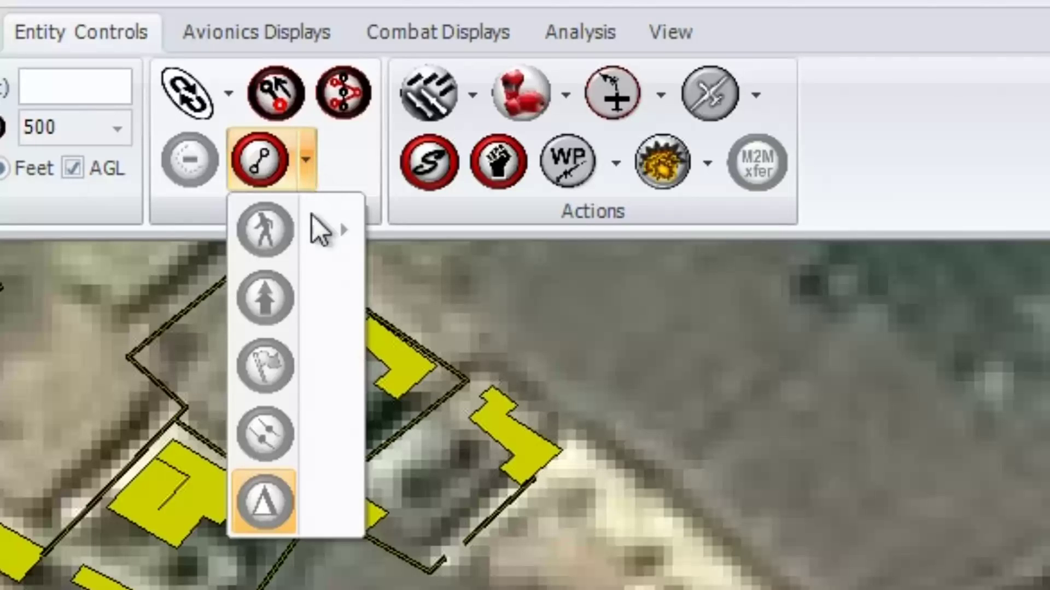
# - Put the Stryker in Delta/Maneuver Mode with a heading of 045 degrees
pyautogui.click(291, 516)
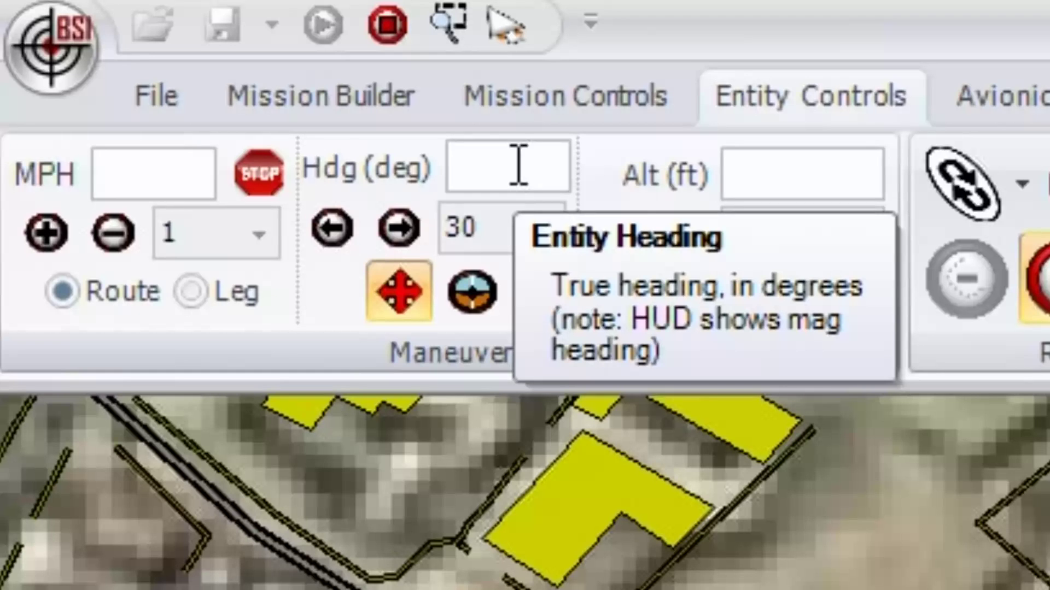
pyautogui.click(518, 165)
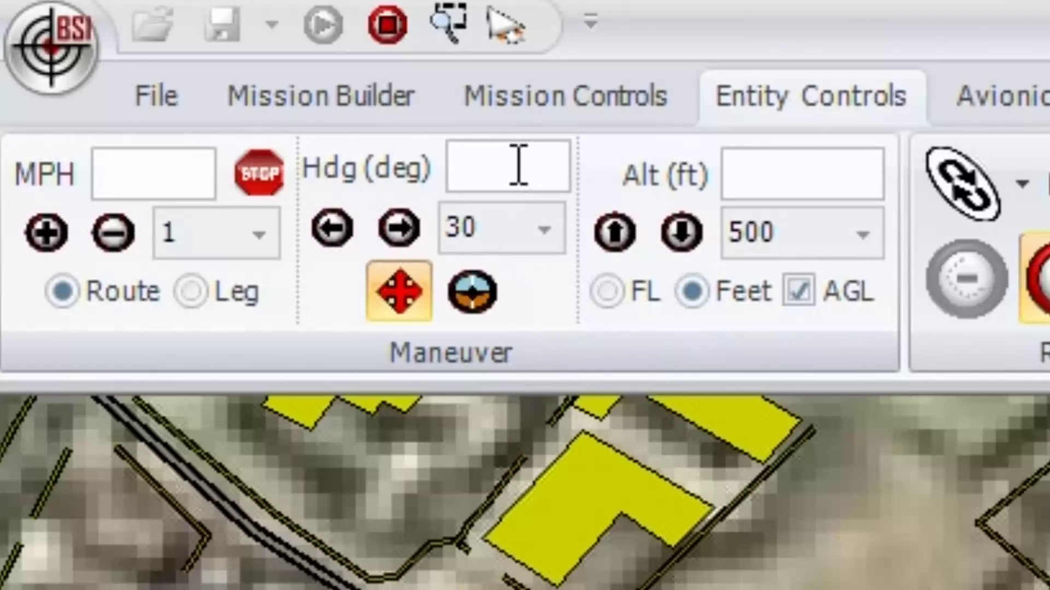
pyautogui.write('045')
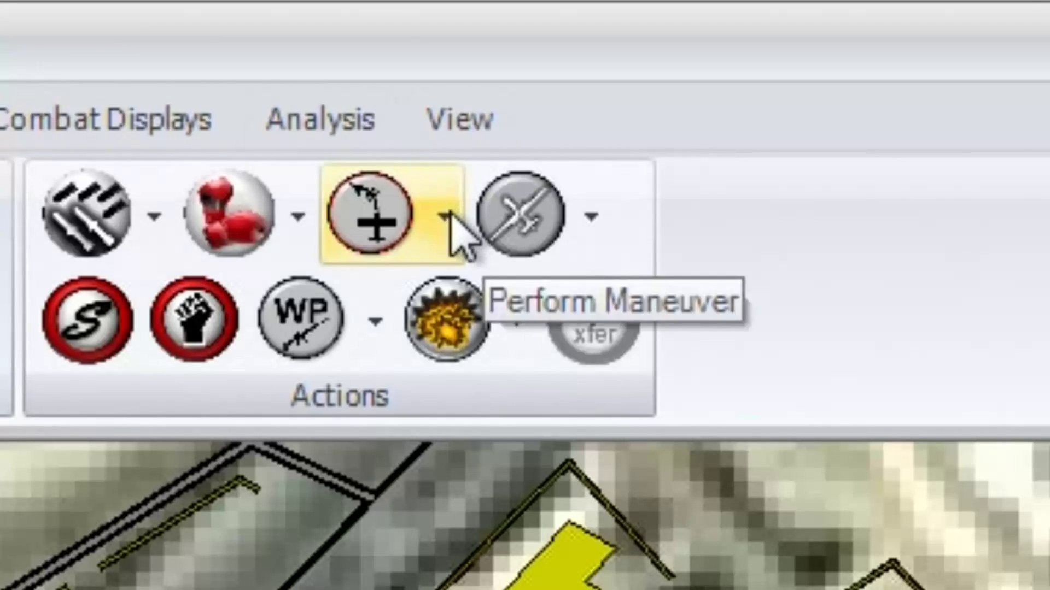
pyautogui.click(451, 214)
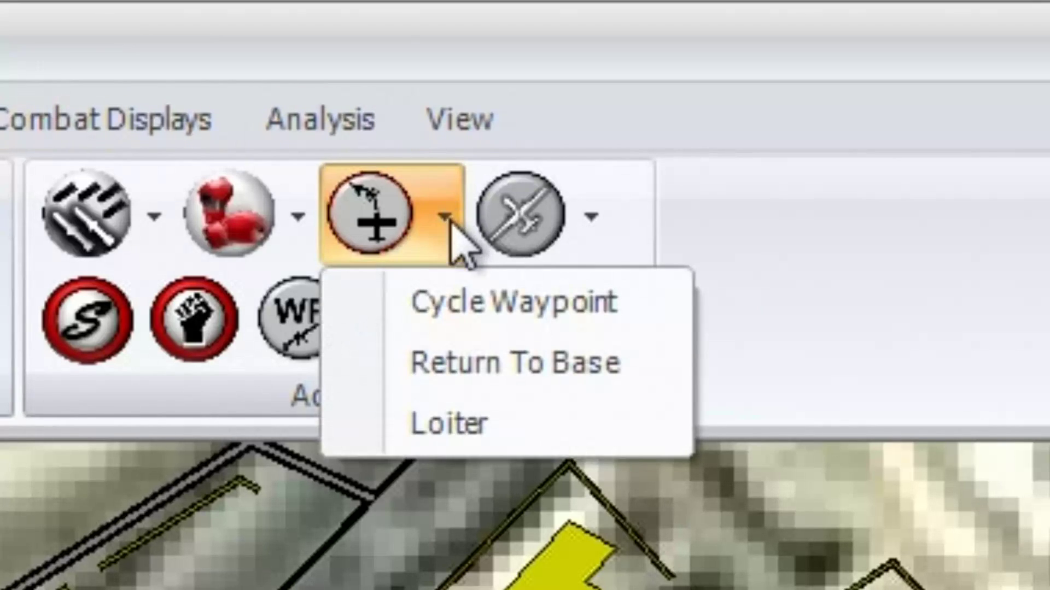
# - Order the Stryker to Return To Base, then switch it back to route following
pyautogui.click(467, 365)
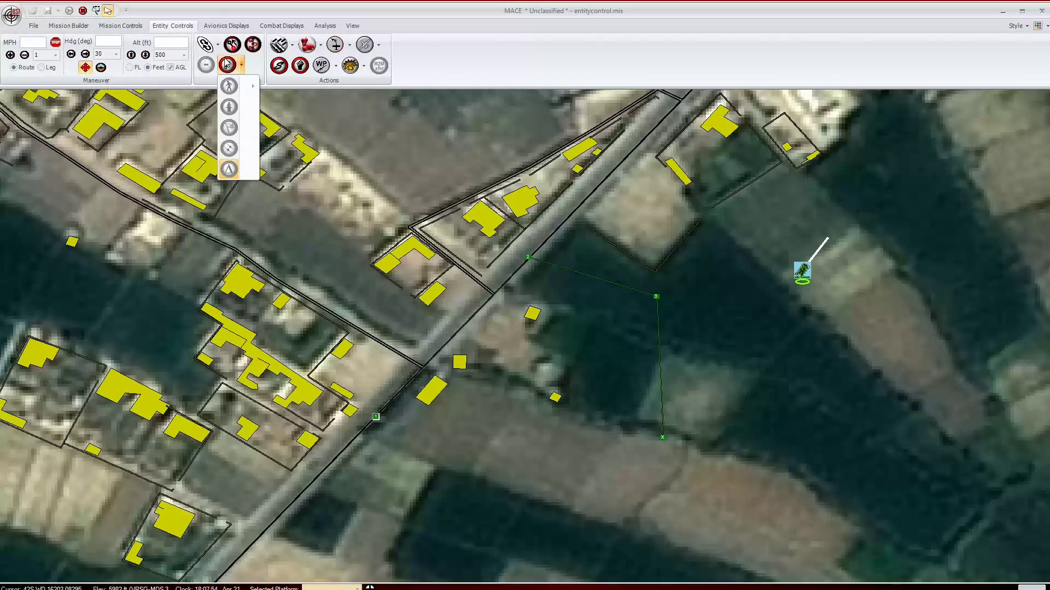
pyautogui.click(227, 65)
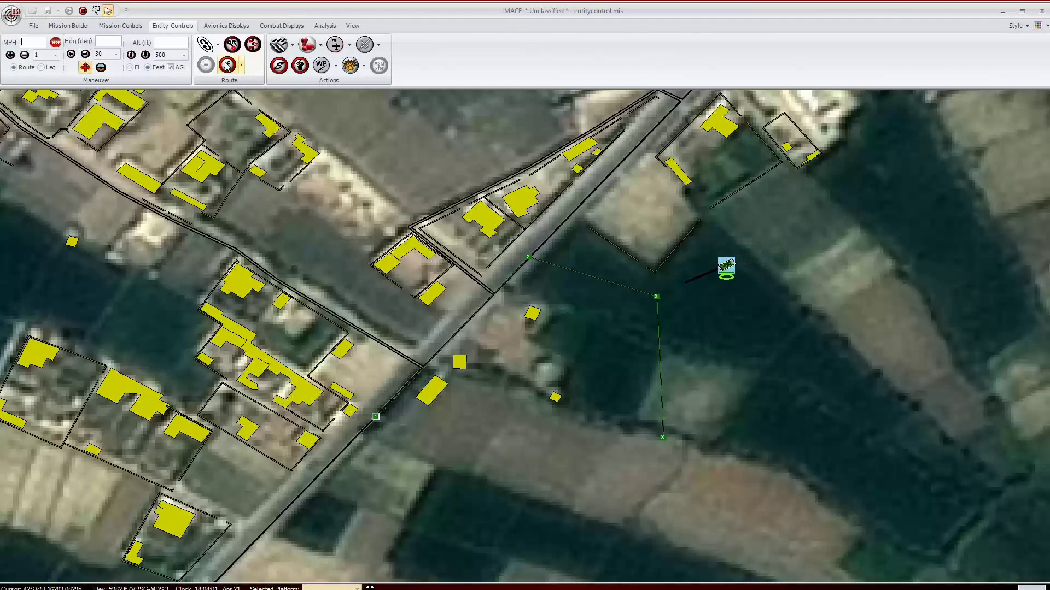
pyautogui.click(227, 65)
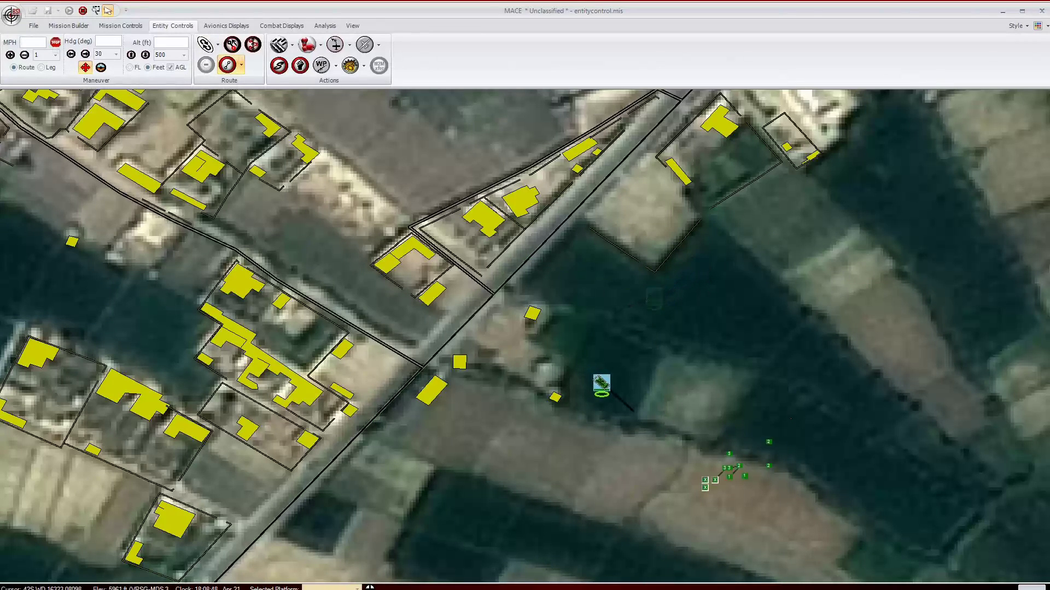